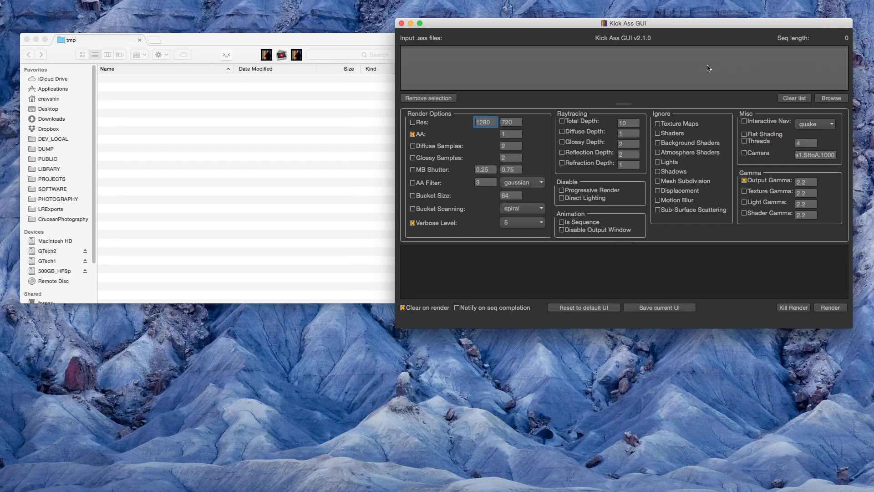
- Load RenderME_SeqTest_NoGrid.0001.ass from the RenderMe folder into the input .ass files list
{"action": "left_click", "coordinate": [707, 68]}
{"action": "left_click", "coordinate": [831, 98]}
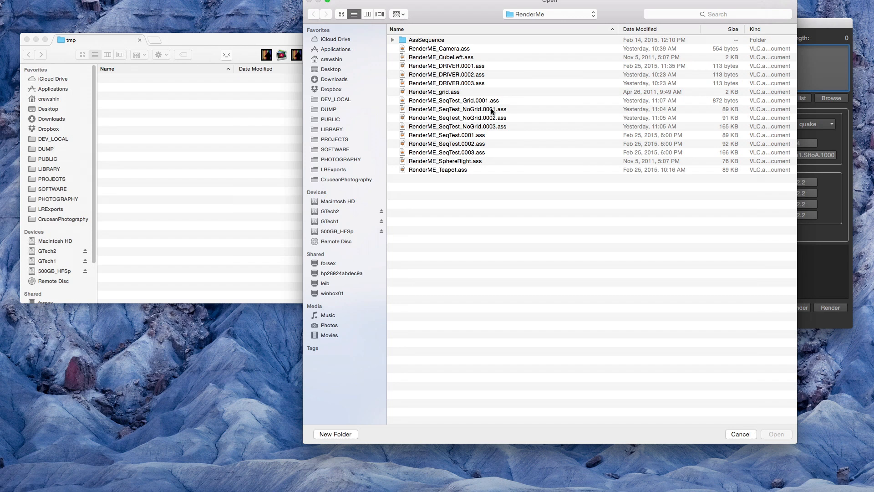
{"action": "left_click", "coordinate": [491, 110]}
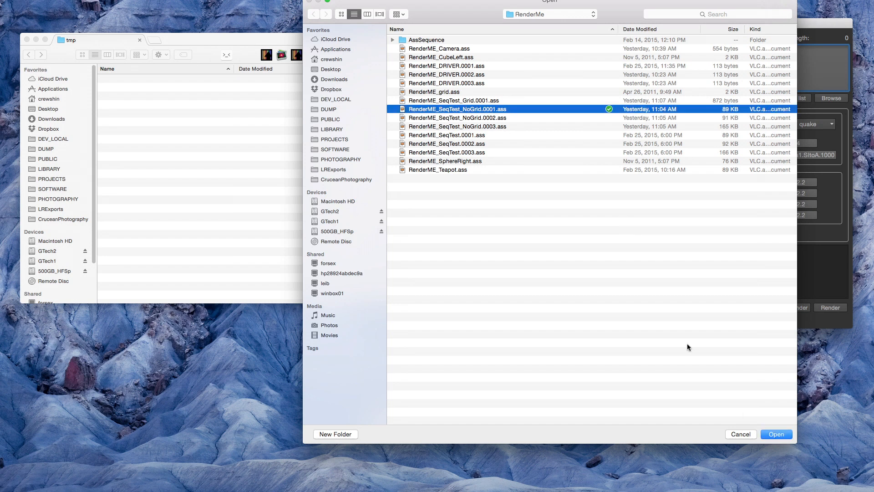
{"action": "left_click", "coordinate": [777, 434]}
- Add RenderME_SeqTest_NoGrid.0002.ass and RenderME_SeqTest_NoGrid.0003.ass to the input files list as separate entries
{"action": "left_click", "coordinate": [831, 99]}
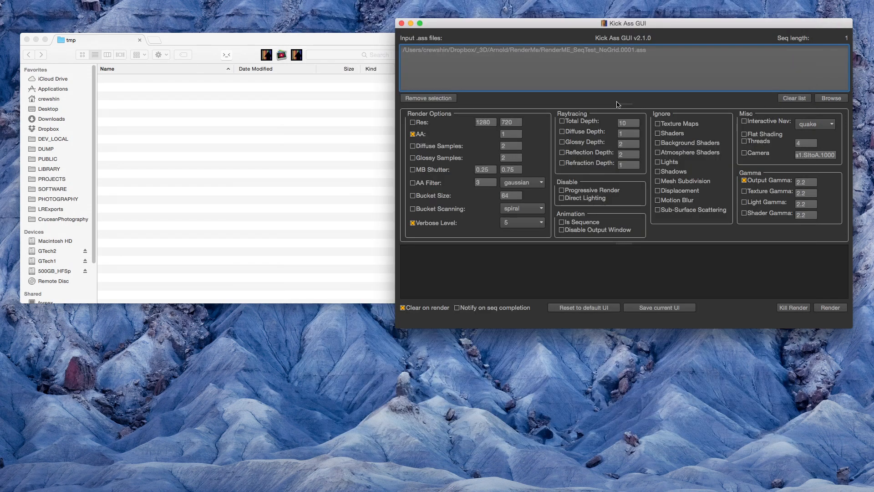
{"action": "left_click", "coordinate": [528, 17]}
{"action": "left_click", "coordinate": [813, 344]}
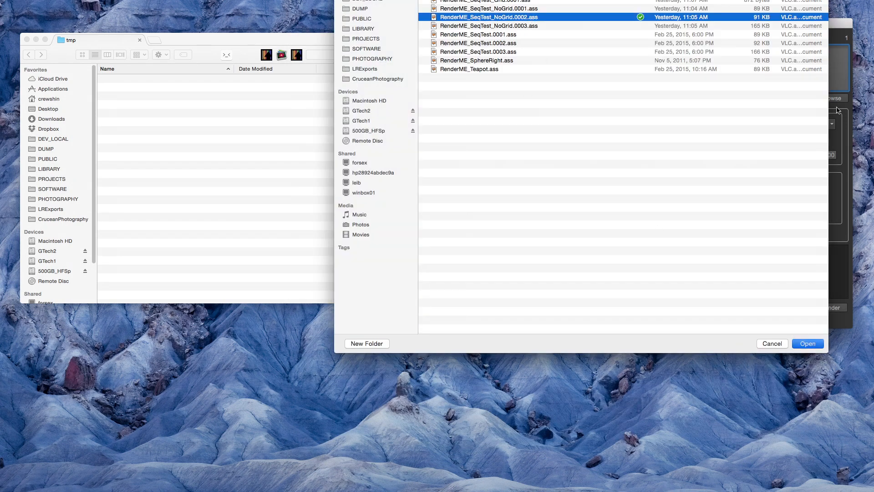
{"action": "left_click", "coordinate": [831, 99]}
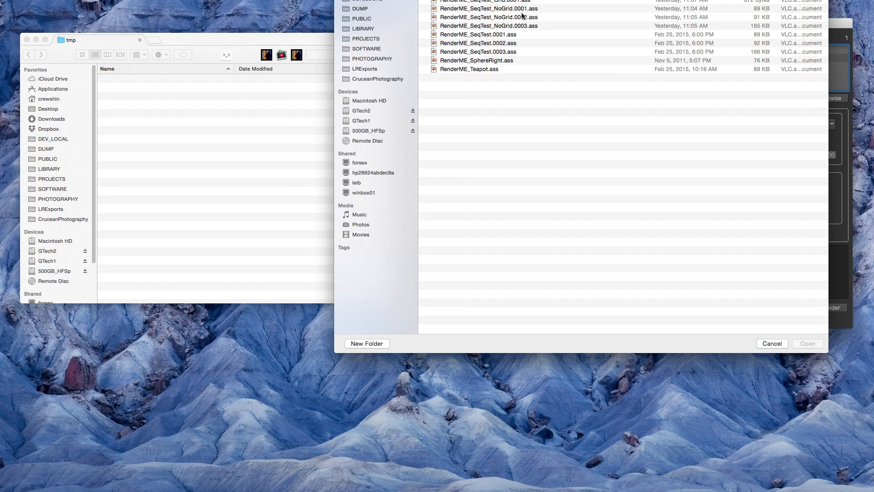
{"action": "left_click", "coordinate": [512, 26]}
{"action": "left_click", "coordinate": [808, 343]}
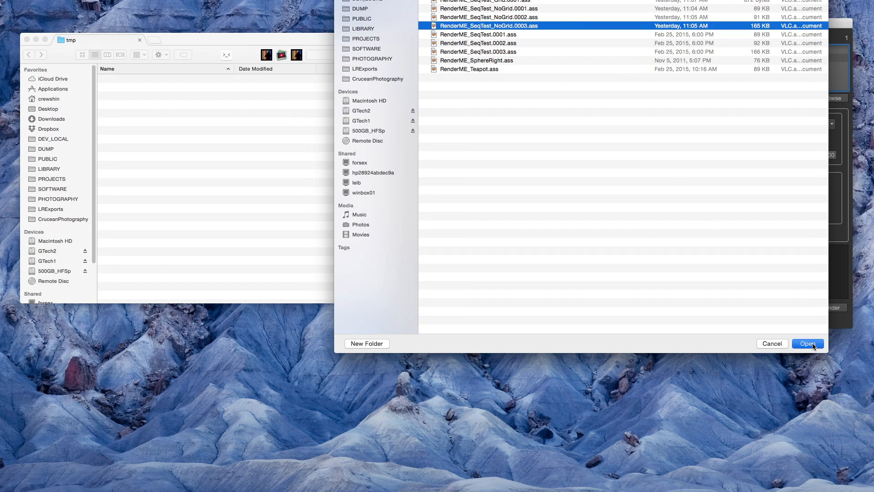
{"action": "left_click", "coordinate": [637, 58]}
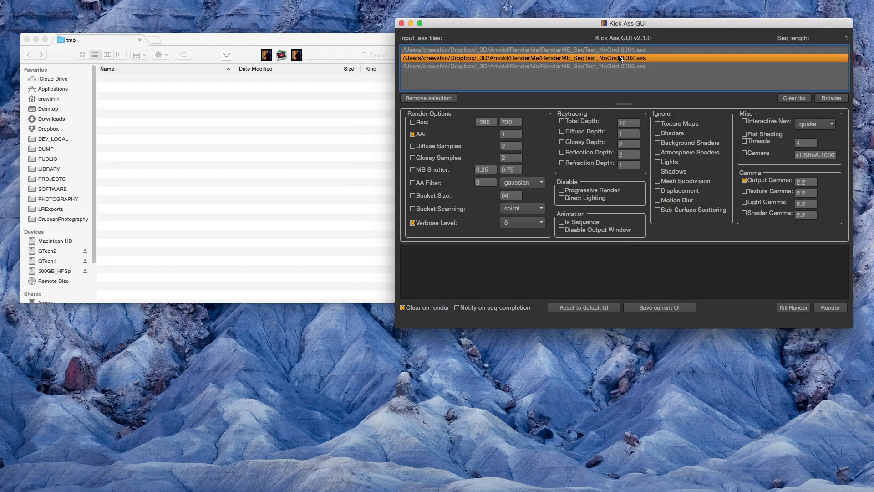
{"action": "left_click", "coordinate": [627, 50]}
{"action": "left_click", "coordinate": [619, 58]}
{"action": "left_click", "coordinate": [627, 50]}
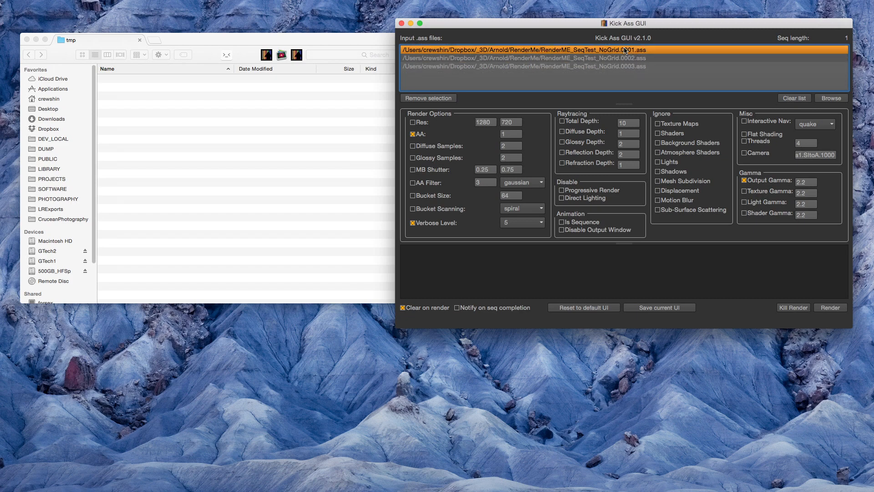
{"action": "left_click", "coordinate": [655, 68]}
{"action": "left_click", "coordinate": [769, 86]}
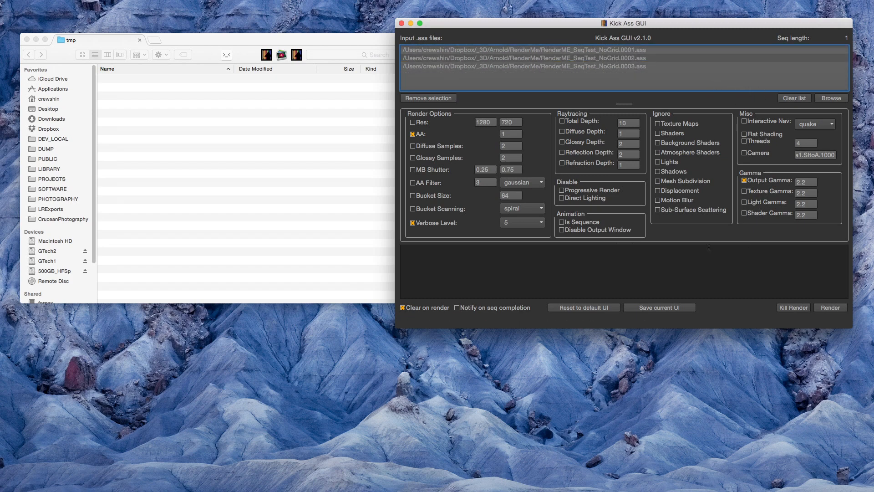
- Render the three listed NoGrid files together, view the image and close the output window
{"action": "left_click", "coordinate": [830, 307]}
{"action": "left_click_drag", "start_coordinate": [318, 212], "coordinate": [530, 177]}
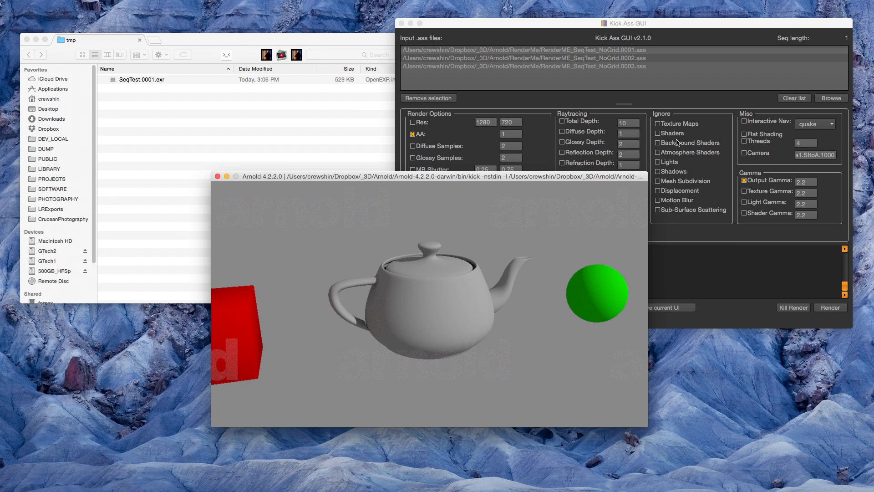
{"action": "key", "text": "Escape"}
- Remove RenderME_SeqTest_NoGrid.0003.ass from the input list and render the remaining two files, closing the output window after viewing
{"action": "left_click", "coordinate": [645, 67]}
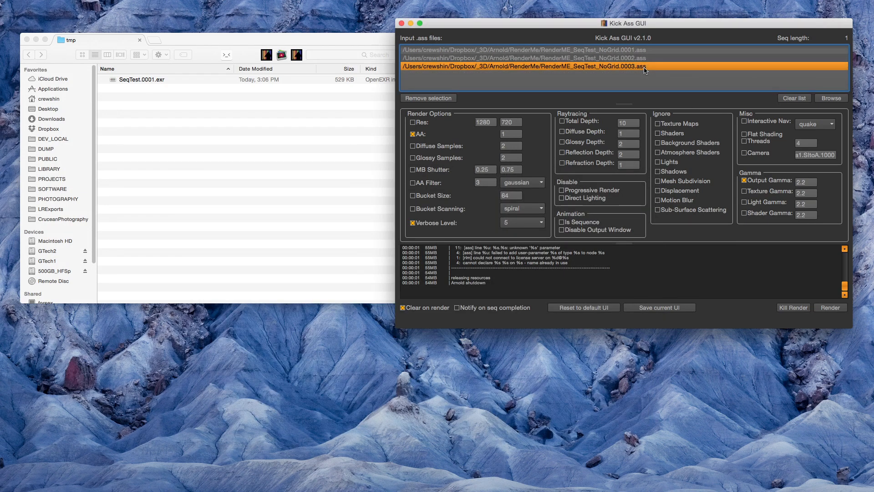
{"action": "left_click", "coordinate": [429, 99]}
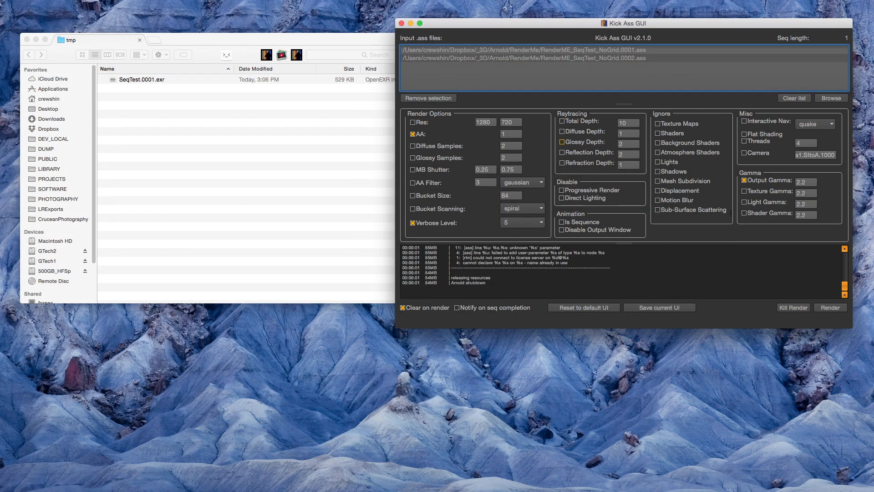
{"action": "left_click", "coordinate": [816, 308]}
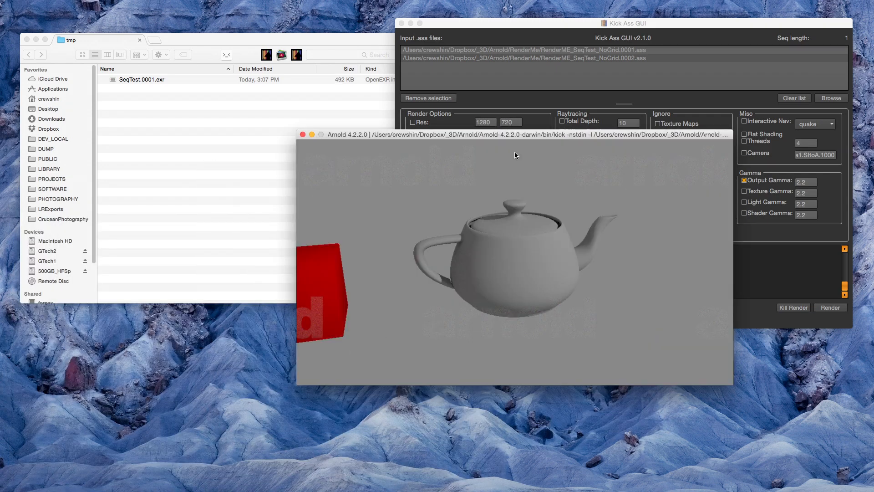
{"action": "key", "text": "Escape"}
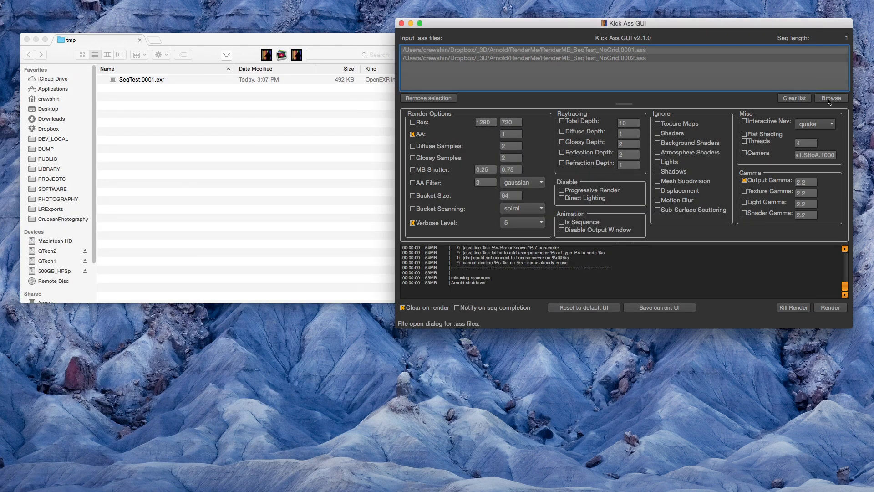
- Add RenderME_SeqTest_Grid.0001.ass to the input list and render the scene, closing the output window after viewing
{"action": "left_click", "coordinate": [831, 99]}
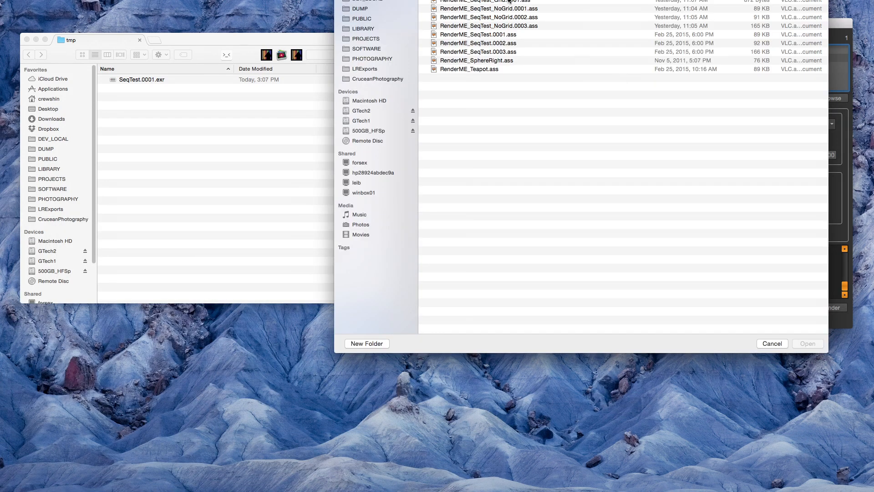
{"action": "left_click", "coordinate": [506, 3]}
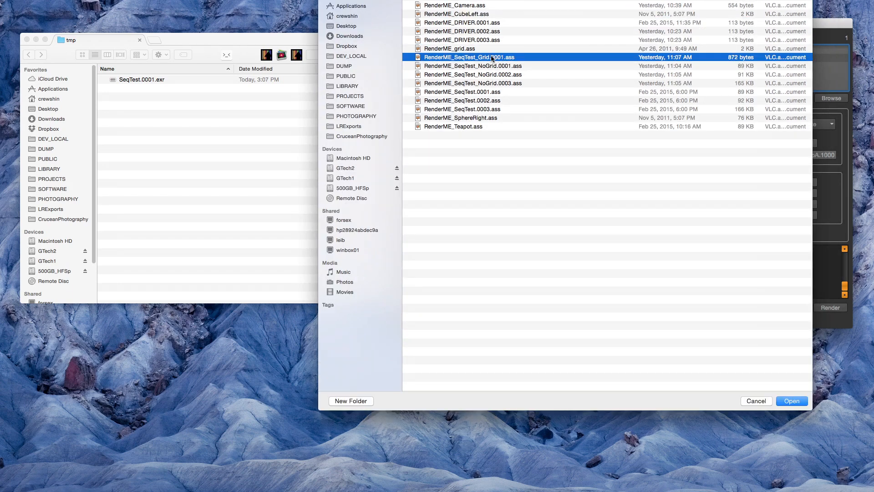
{"action": "left_click", "coordinate": [793, 402]}
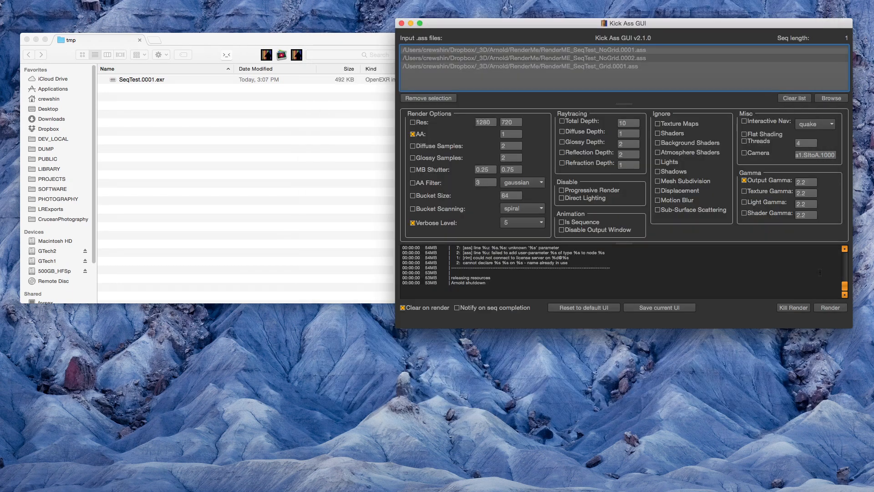
{"action": "left_click", "coordinate": [831, 308]}
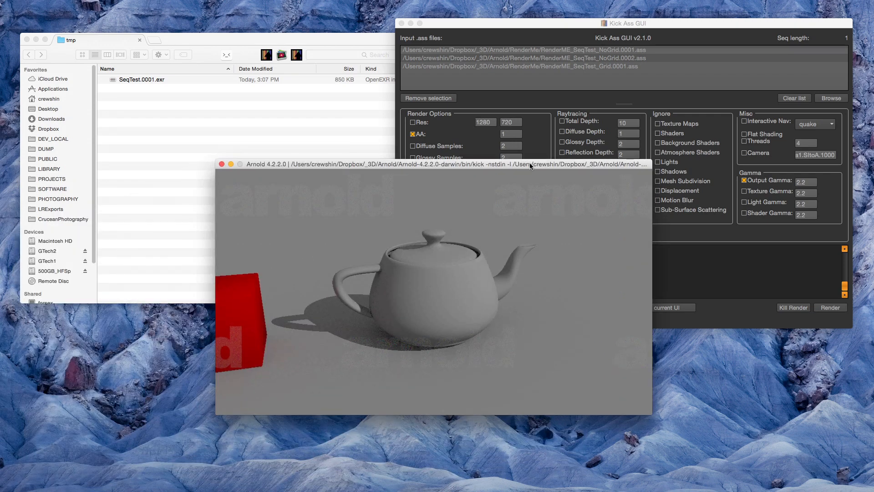
{"action": "key", "text": "Escape"}
- Clear the input list and select RenderME_SeqTest_NoGrid.0001.ass through 0003.ass together in the file browser
{"action": "left_click", "coordinate": [702, 67]}
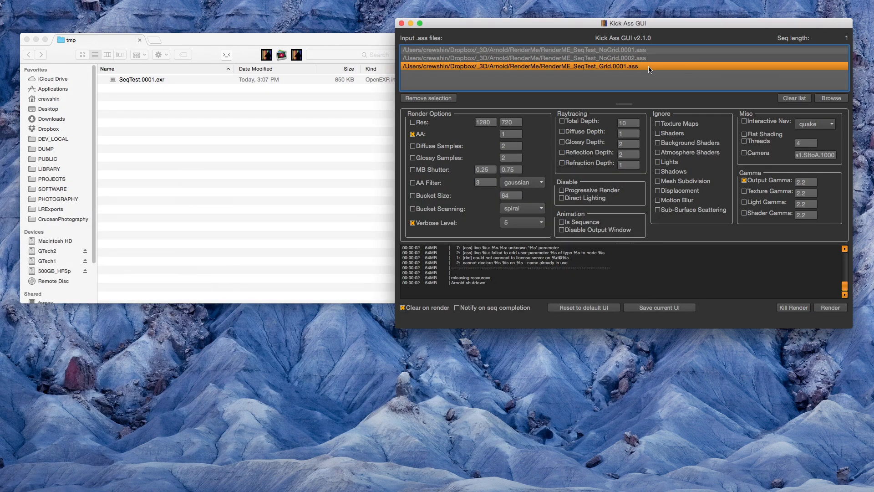
{"action": "left_click", "coordinate": [795, 98]}
{"action": "left_click", "coordinate": [828, 100]}
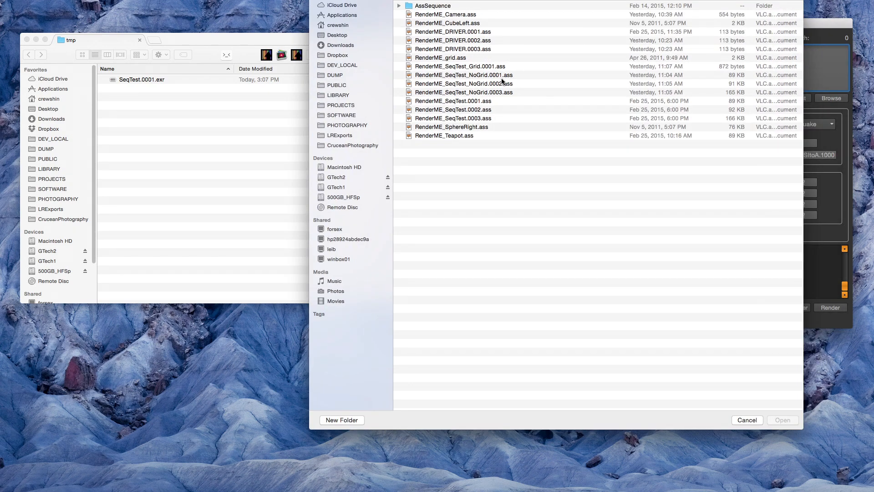
{"action": "left_click", "coordinate": [501, 75]}
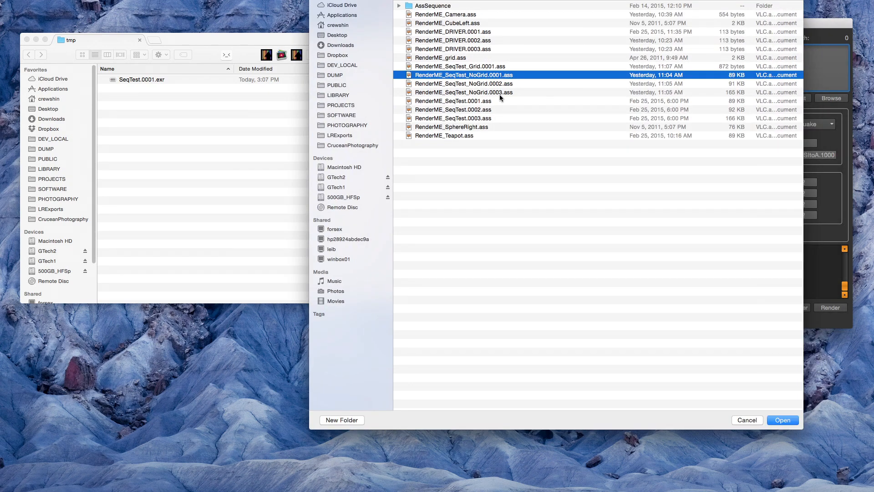
{"action": "left_click", "coordinate": [499, 92], "text": "shift"}
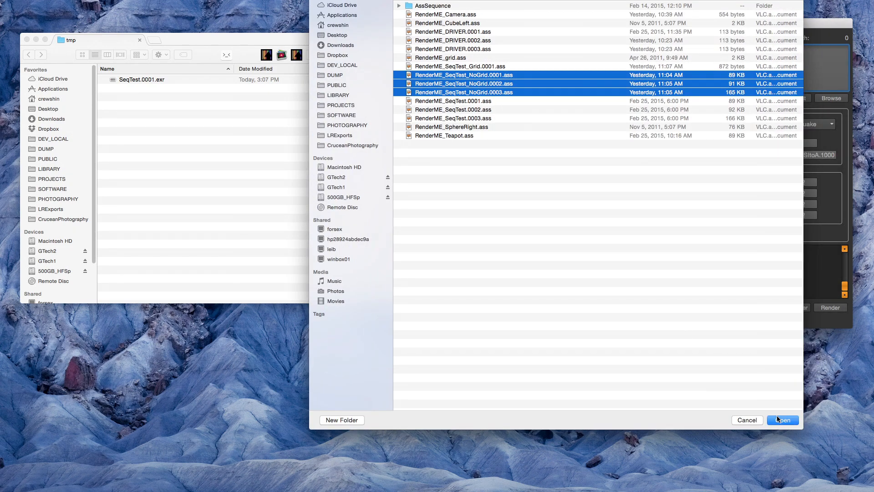
- Try including RenderME_DRIVER.0001.ass, 0002.ass and 0003.ass in the file selection alongside the three NoGrid files
{"action": "left_click", "coordinate": [486, 91], "text": "shift"}
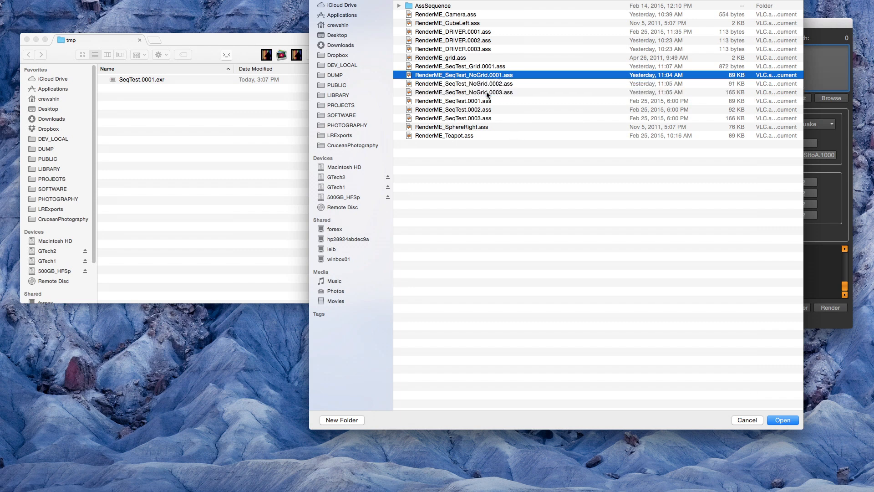
{"action": "left_click", "coordinate": [458, 32], "text": "super"}
{"action": "left_click", "coordinate": [459, 40], "text": "super"}
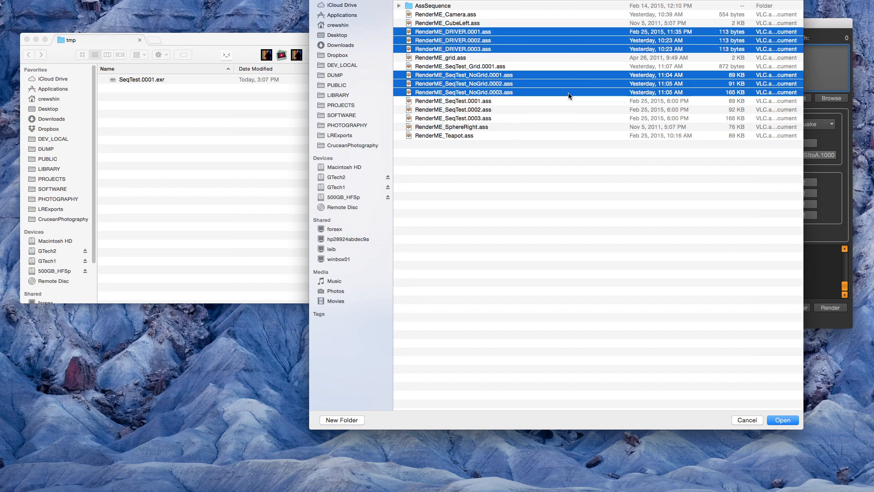
{"action": "left_click", "coordinate": [462, 49], "text": "super"}
- Load only RenderME_SeqTest_NoGrid.0001.ass through 0003.ass as one sequence entry
{"action": "left_click", "coordinate": [496, 75]}
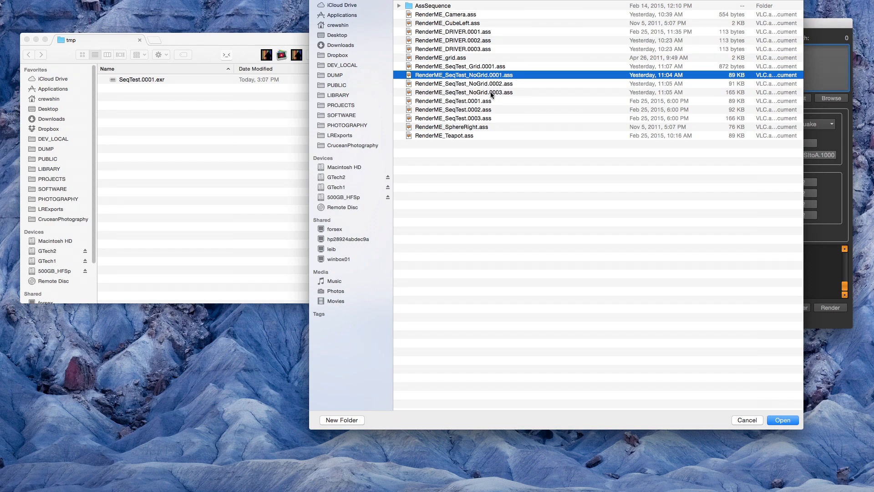
{"action": "left_click", "coordinate": [494, 93], "text": "shift"}
{"action": "left_click", "coordinate": [784, 421]}
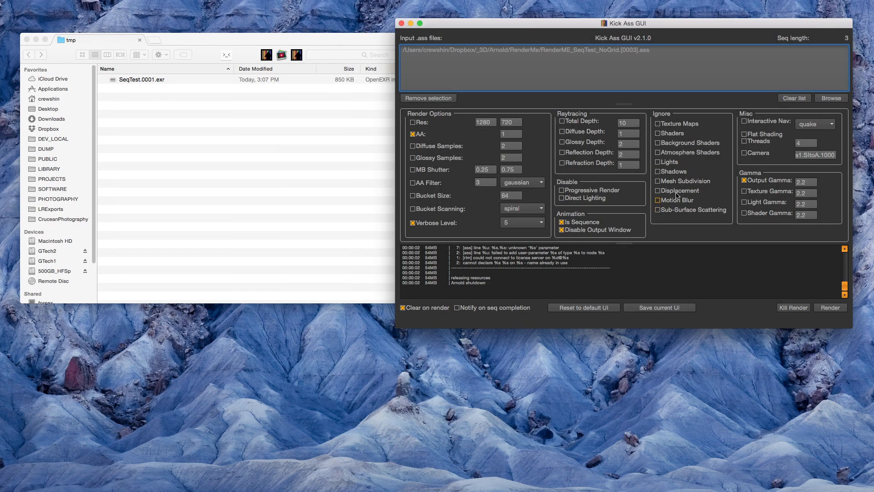
- Add the single file RenderME_SeqTest_Grid.0001.ass to the input list below the NoGrid sequence
{"action": "left_click", "coordinate": [617, 51]}
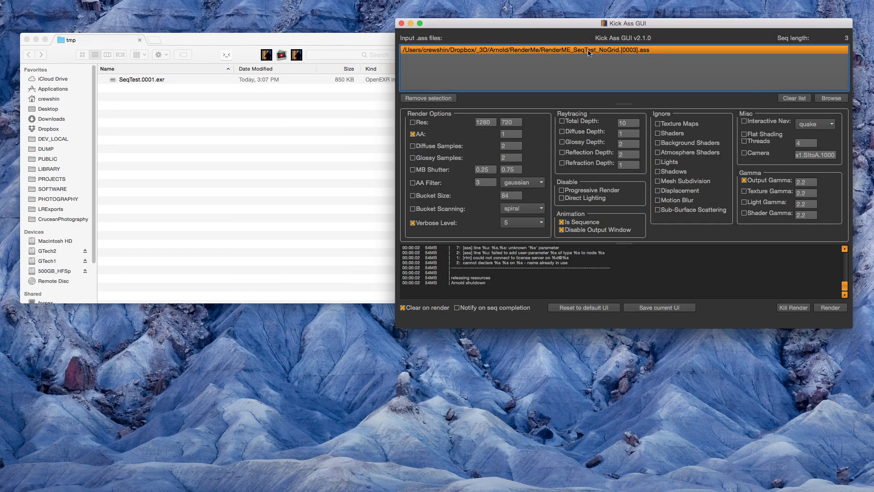
{"action": "left_click", "coordinate": [769, 84]}
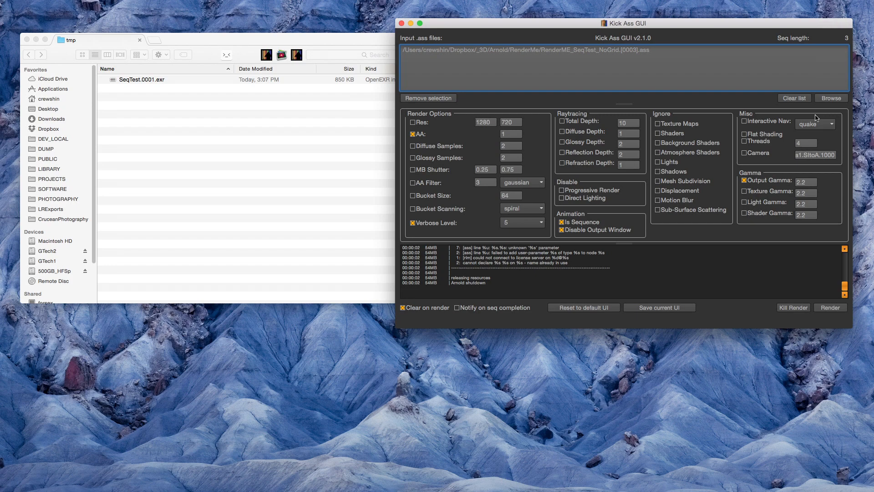
{"action": "left_click", "coordinate": [831, 99]}
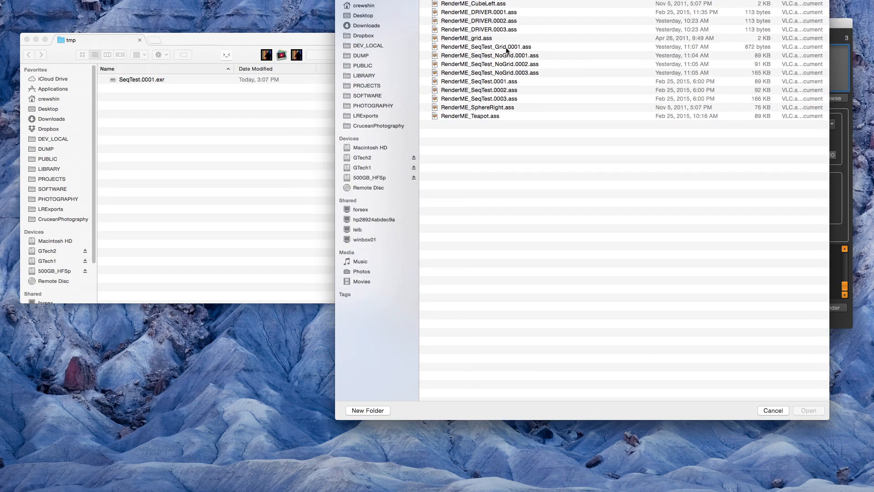
{"action": "left_click", "coordinate": [506, 47]}
{"action": "left_click", "coordinate": [807, 410]}
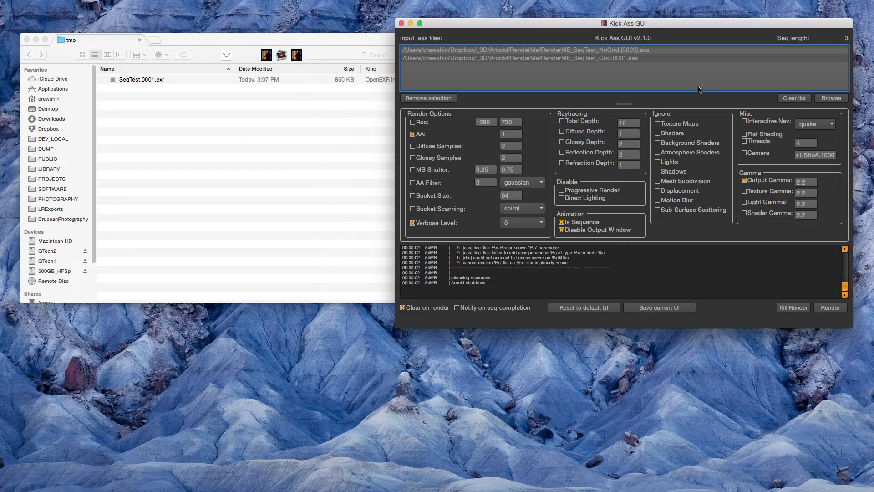
- Compare the NoGrid sequence entry with the single-frame Grid.0001 entry in the input list
{"action": "left_click", "coordinate": [636, 51]}
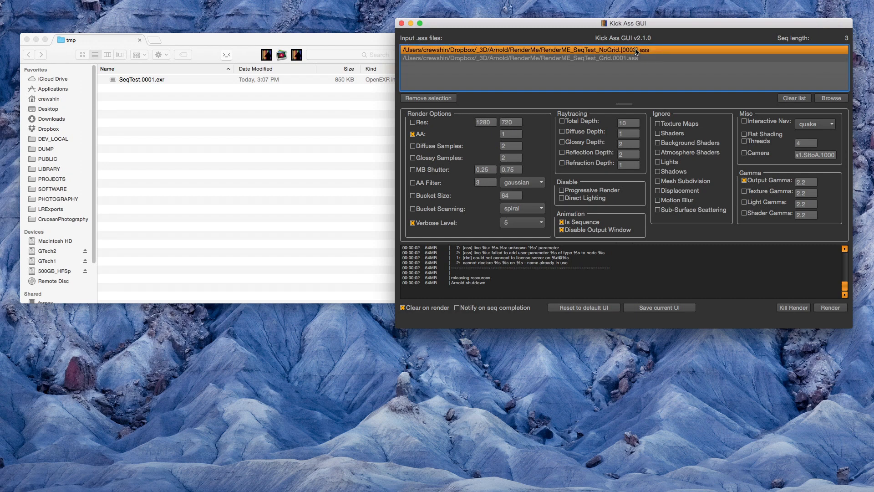
{"action": "left_click", "coordinate": [621, 59]}
{"action": "left_click", "coordinate": [623, 51]}
{"action": "left_click", "coordinate": [625, 59]}
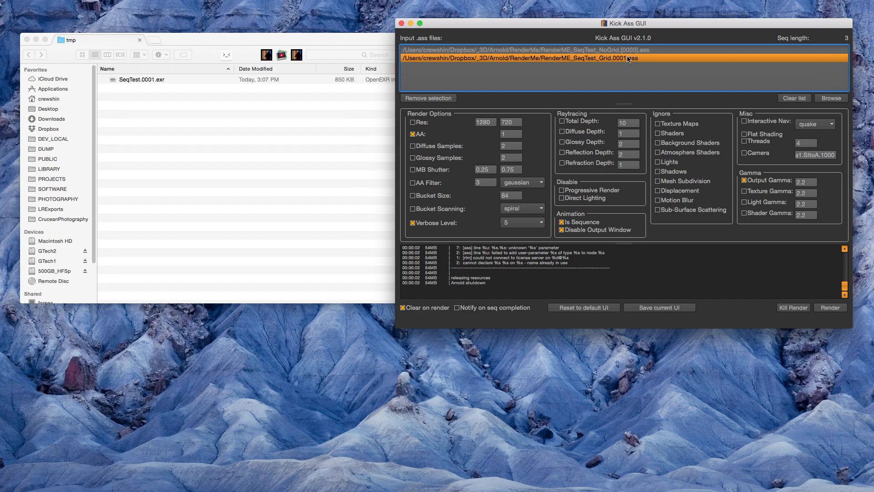
{"action": "left_click", "coordinate": [635, 51]}
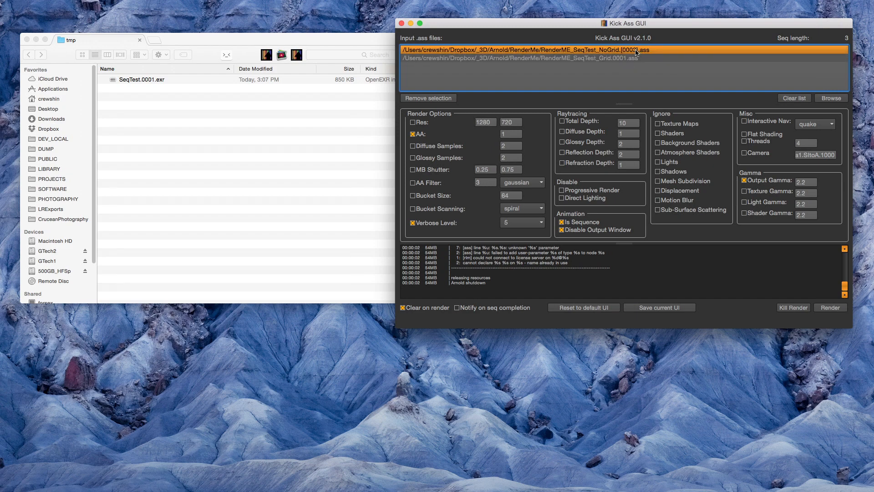
{"action": "left_click", "coordinate": [629, 59]}
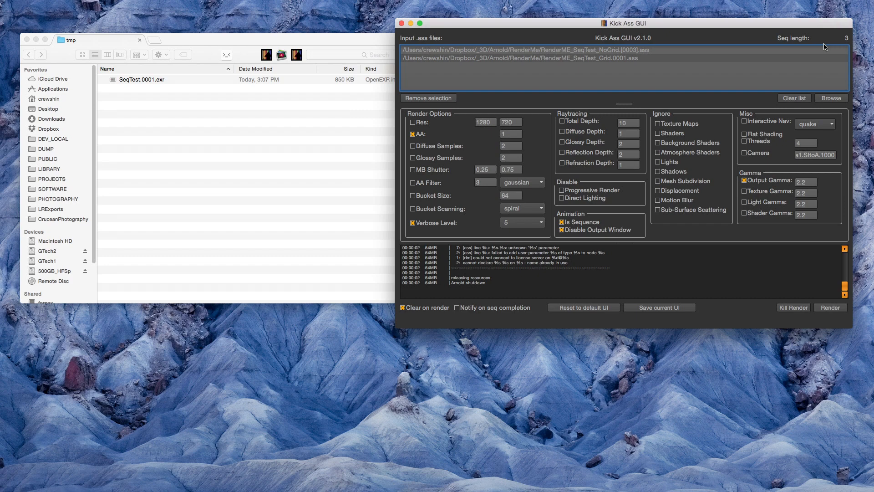
{"action": "left_click", "coordinate": [627, 59]}
{"action": "left_click", "coordinate": [629, 51]}
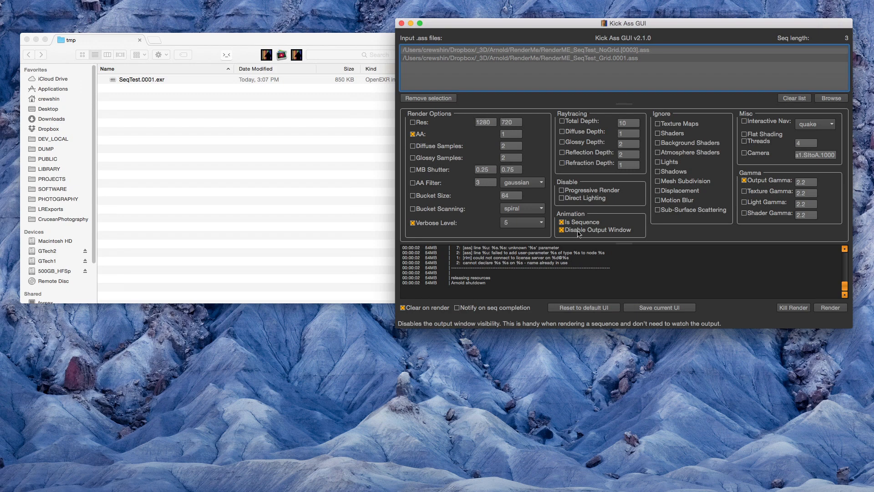
- Enable the output window and render the NoGrid sequence together with the single Grid.0001 file
{"action": "left_click", "coordinate": [564, 231]}
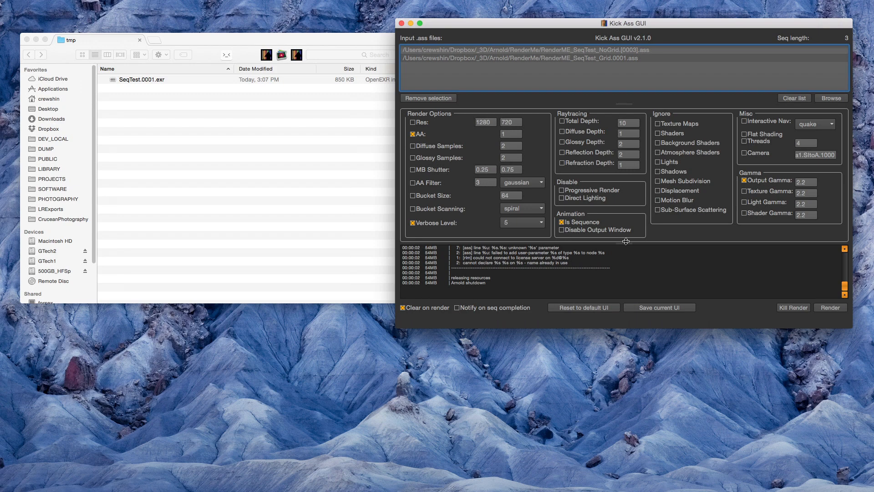
{"action": "left_click", "coordinate": [830, 308]}
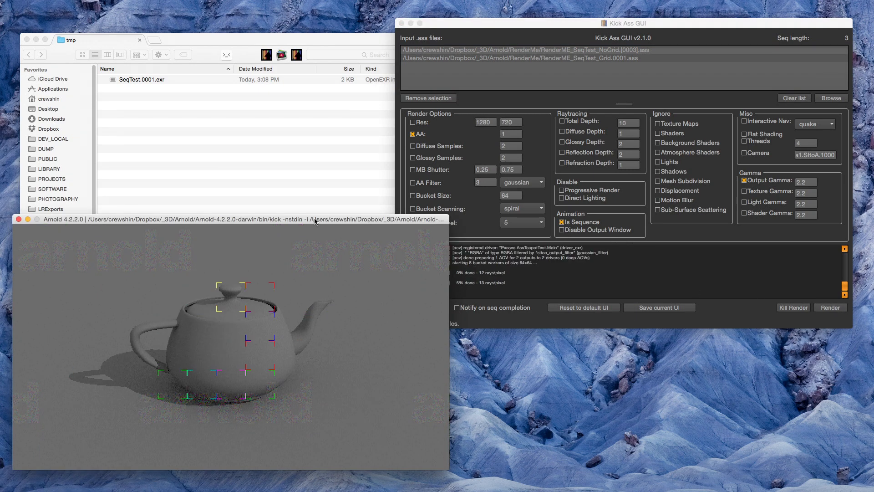
{"action": "left_click_drag", "start_coordinate": [296, 379], "coordinate": [533, 141]}
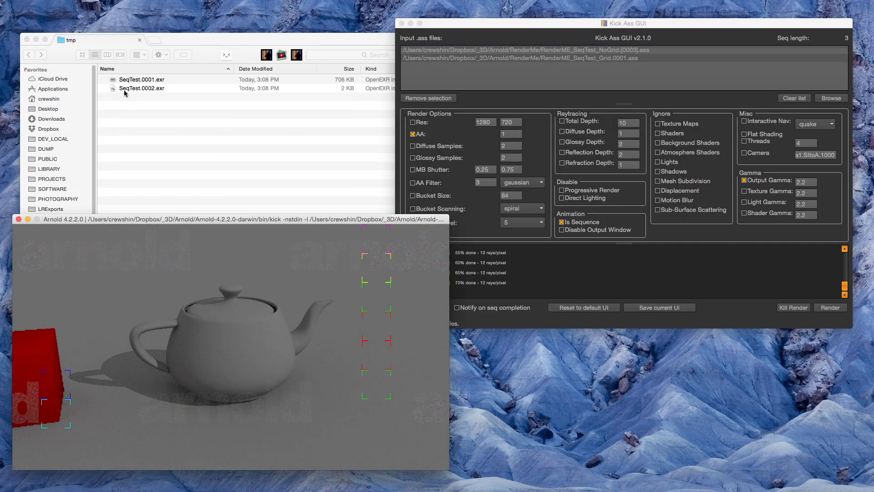
{"action": "left_click_drag", "start_coordinate": [231, 216], "coordinate": [491, 123]}
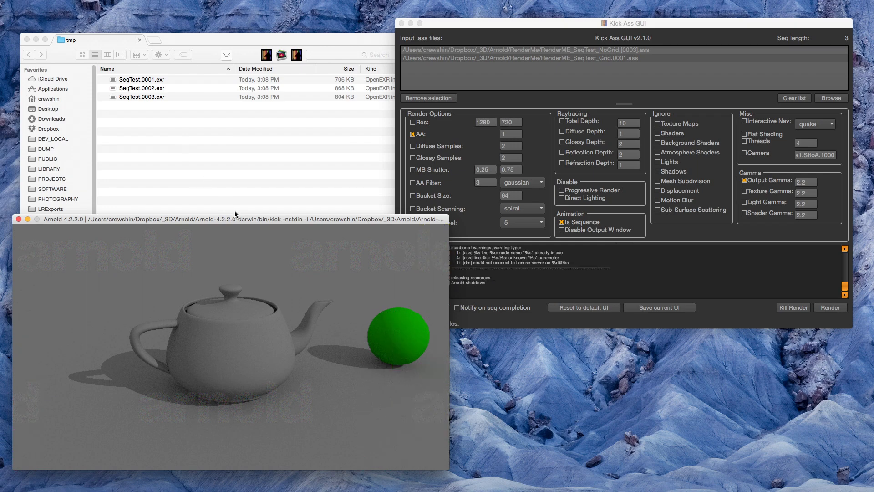
{"action": "left_click_drag", "start_coordinate": [224, 220], "coordinate": [429, 146]}
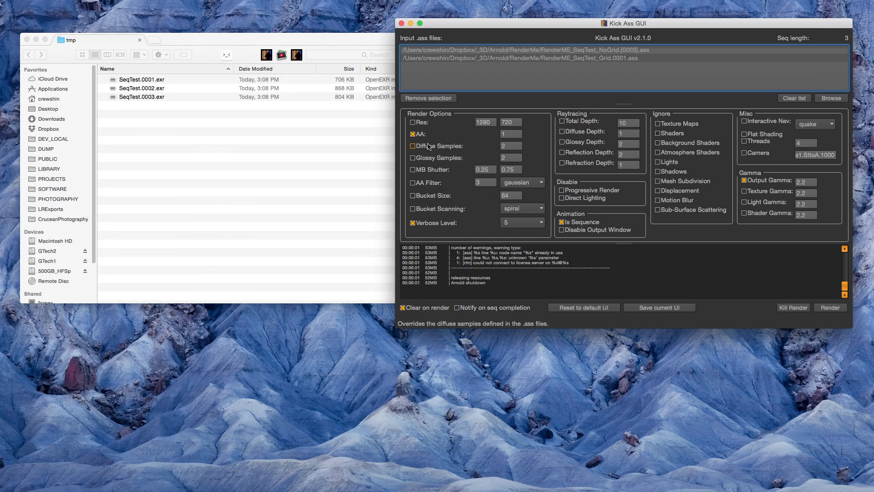
- Disable the output window for rendering and delete the SeqTest.0001 to 0003 EXR files from the tmp folder
{"action": "left_click", "coordinate": [577, 230]}
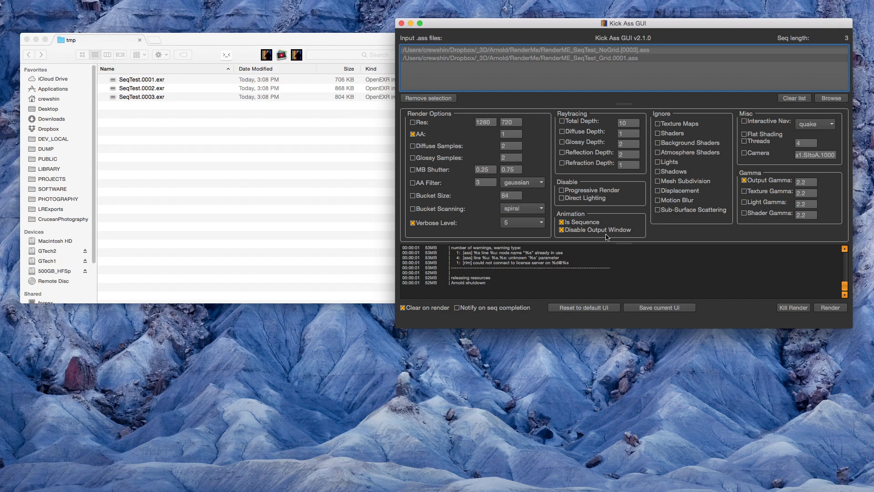
{"action": "left_click", "coordinate": [141, 80]}
{"action": "key", "text": "super+a"}
{"action": "key", "text": "super+BackSpace"}
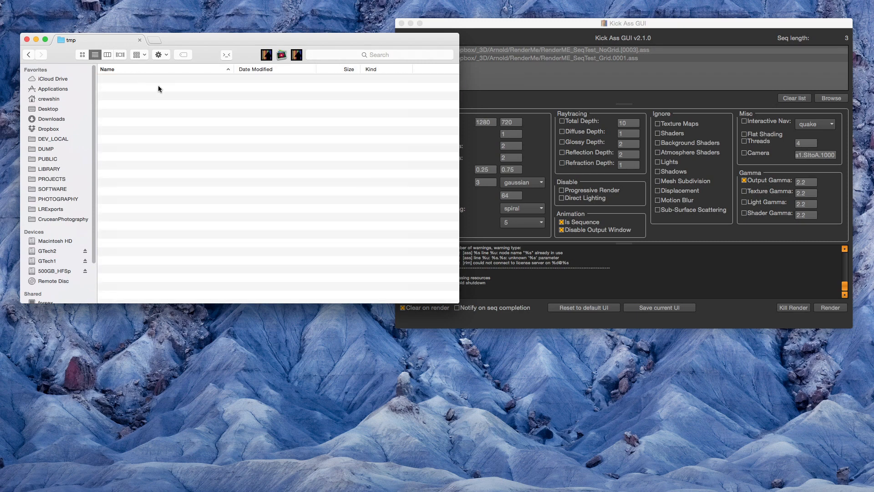
- Turn on notification for sequence completion and render the sequence again without an output window
{"action": "left_click", "coordinate": [612, 266]}
{"action": "left_click", "coordinate": [457, 308]}
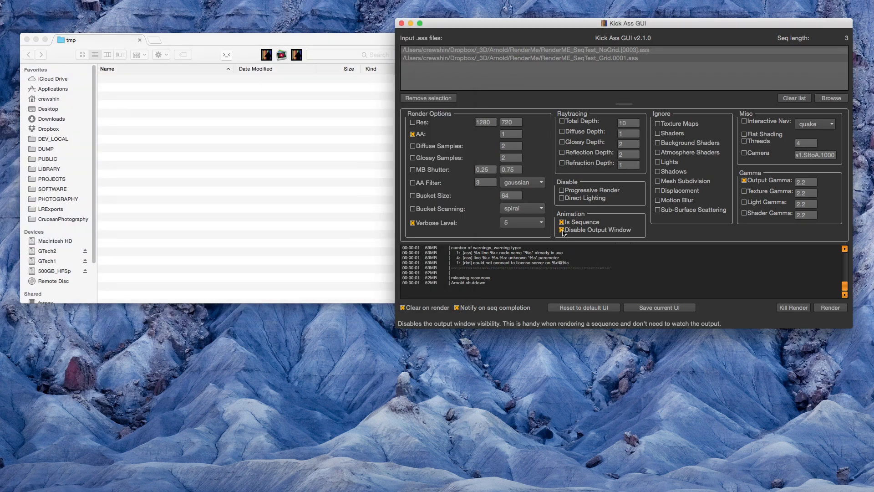
{"action": "left_click", "coordinate": [830, 307]}
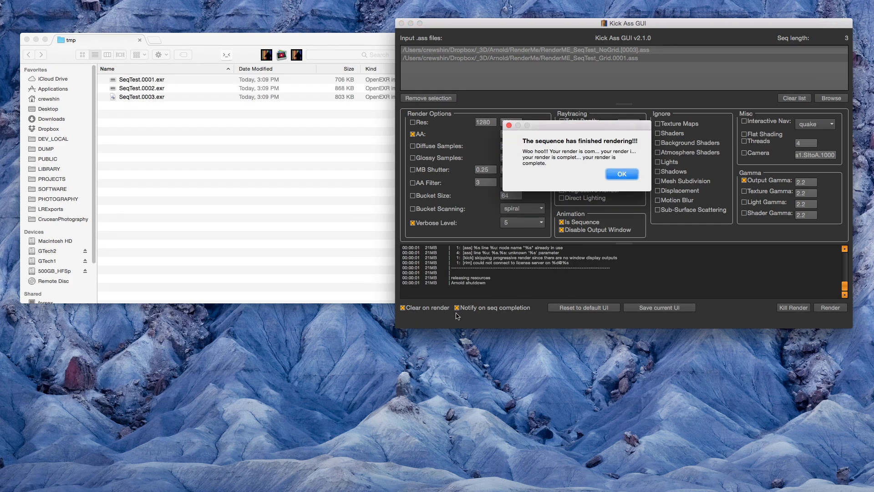
- Dismiss the render completion message and turn off notification on sequence completion
{"action": "left_click", "coordinate": [623, 174]}
{"action": "left_click", "coordinate": [469, 308]}
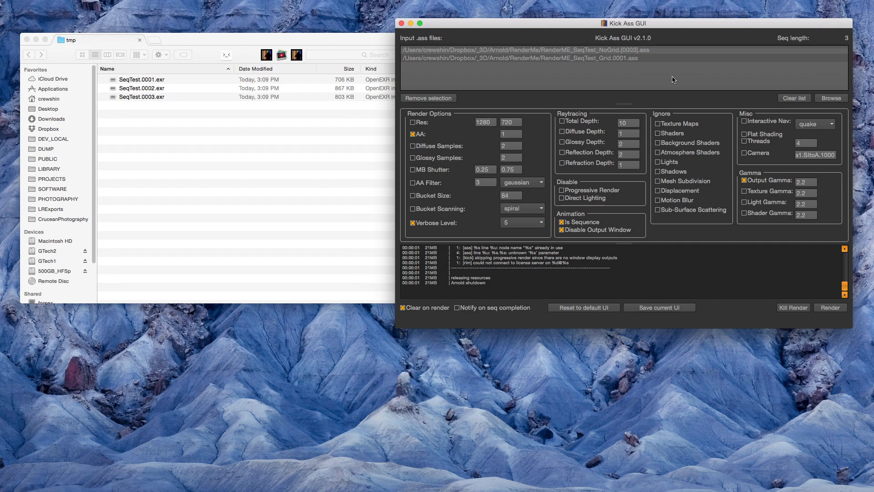
- Clear the input list and load RenderME_DRIVER.0001.ass through 0003.ass as one sequence entry
{"action": "left_click", "coordinate": [795, 99]}
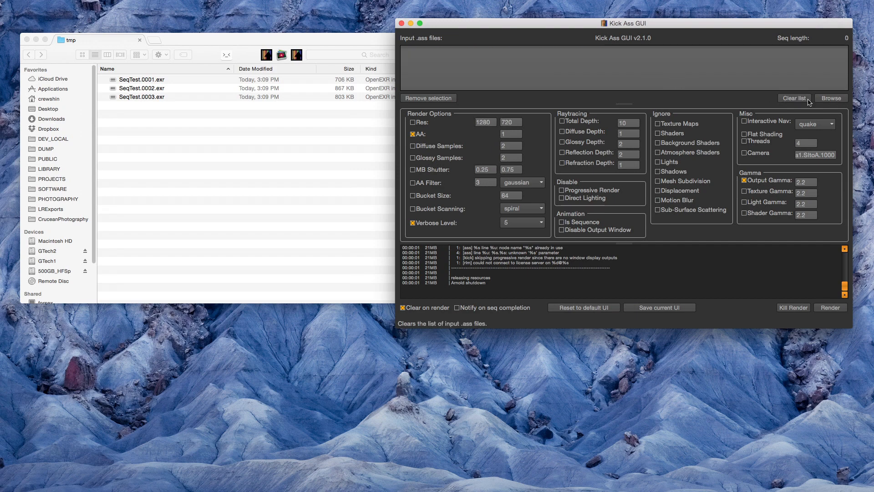
{"action": "left_click", "coordinate": [831, 98]}
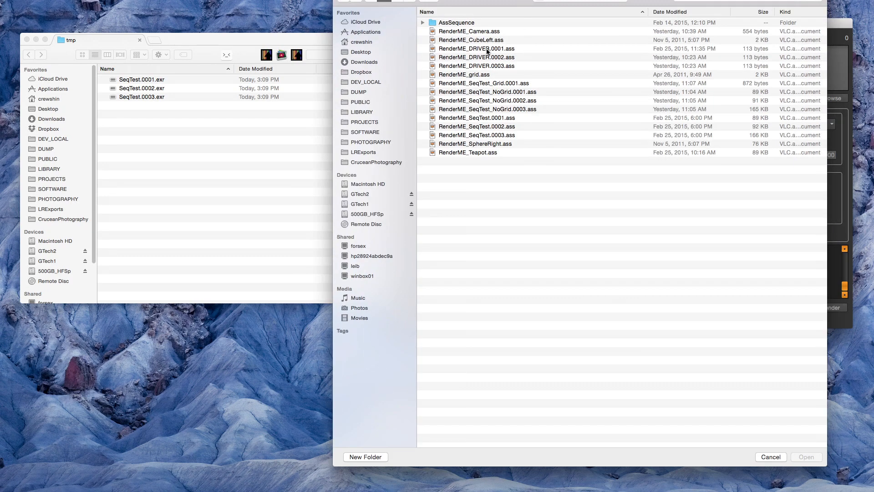
{"action": "left_click", "coordinate": [487, 48]}
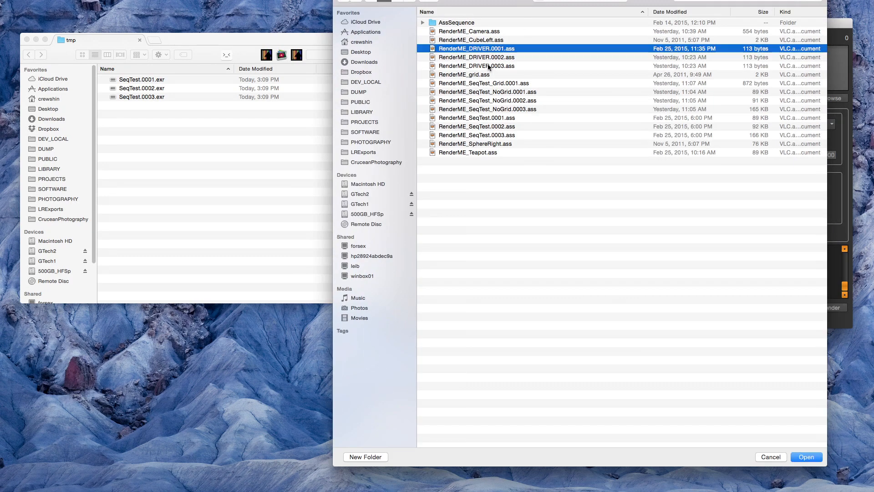
{"action": "left_click", "coordinate": [487, 66], "text": "shift"}
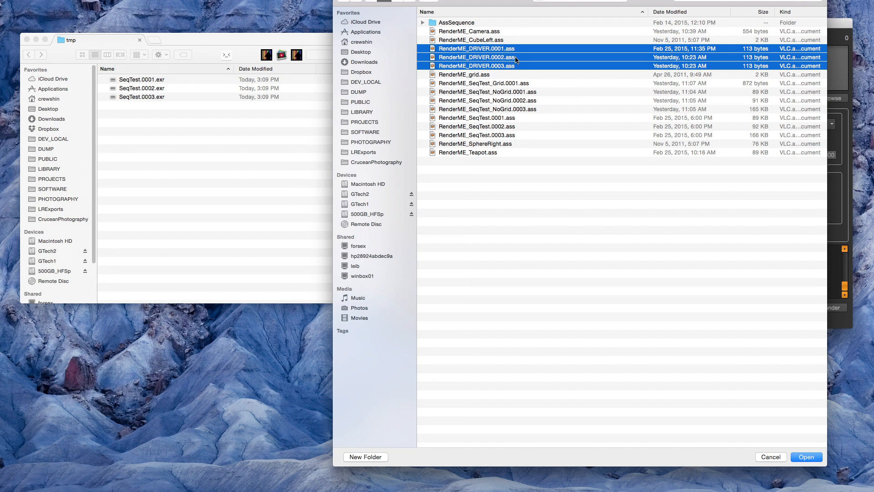
{"action": "left_click", "coordinate": [807, 457]}
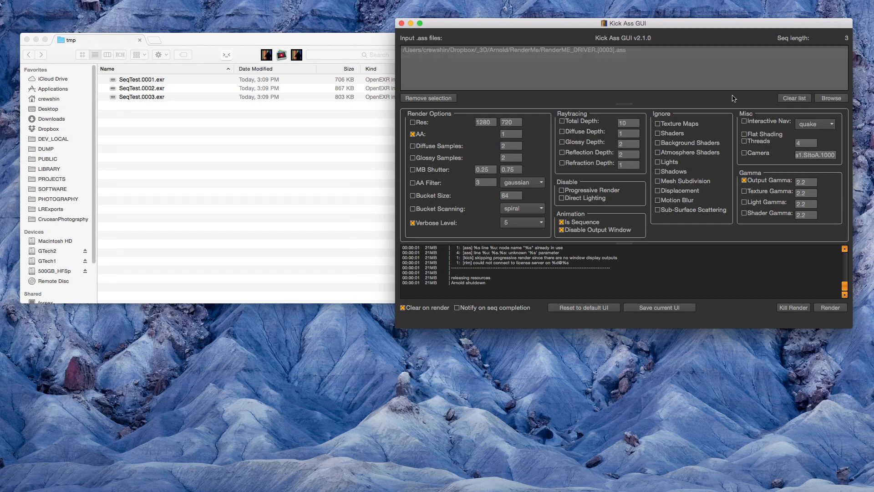
- Add RenderME_SeqTest_Grid.0001.ass and the RenderME_SeqTest_NoGrid.0001 to 0003 sequence below the DRIVER entry
{"action": "left_click", "coordinate": [824, 98]}
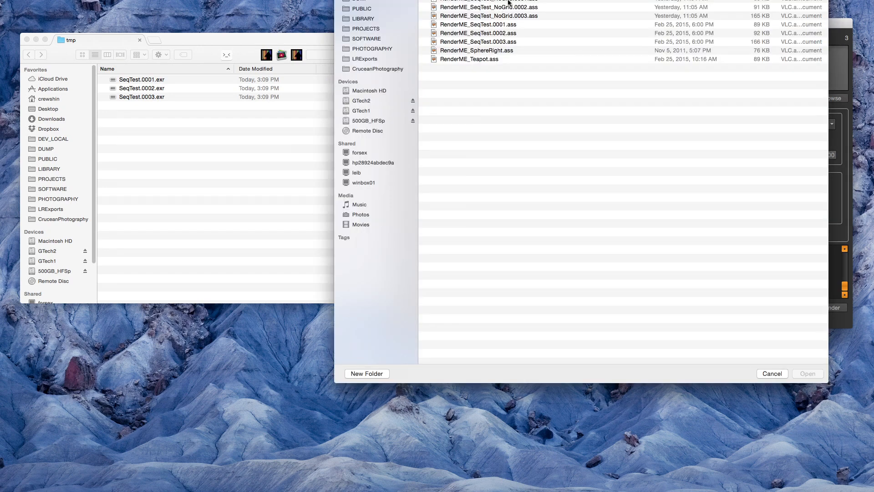
{"action": "left_click_drag", "start_coordinate": [508, 6], "coordinate": [508, 17]}
{"action": "left_click", "coordinate": [813, 375]}
{"action": "left_click", "coordinate": [831, 103]}
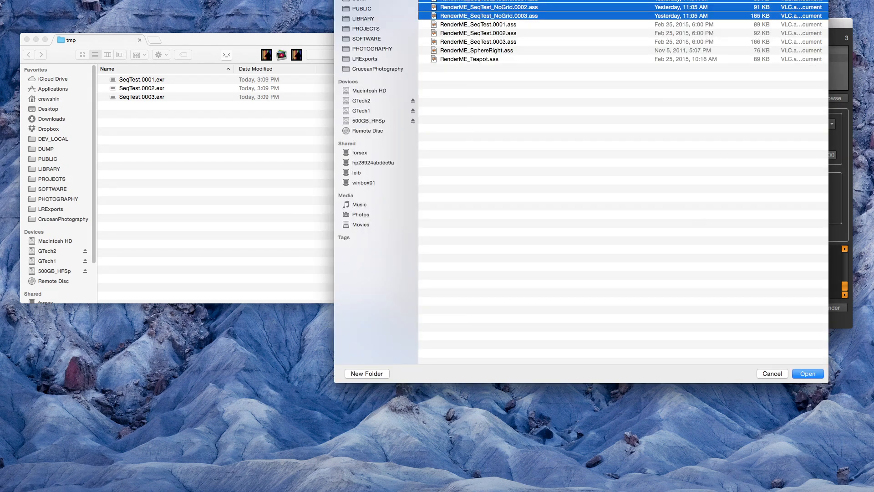
{"action": "left_click", "coordinate": [810, 416]}
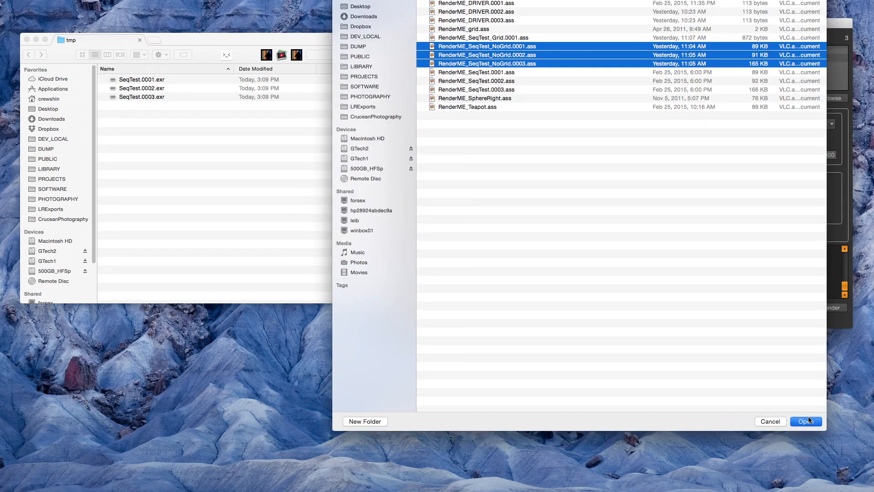
- Check the DRIVER and Grid entries, and render all three inputs as a sequence with the output window disabled
{"action": "left_click", "coordinate": [616, 60]}
{"action": "left_click", "coordinate": [614, 51]}
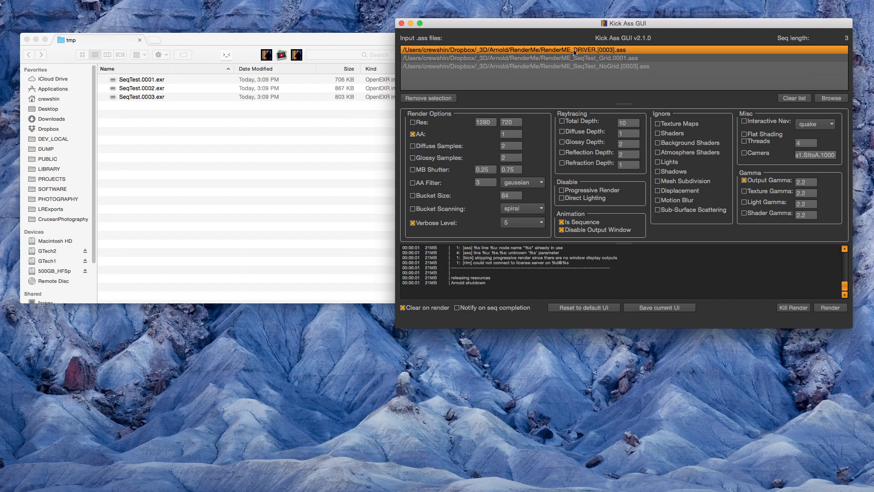
{"action": "left_click", "coordinate": [627, 58]}
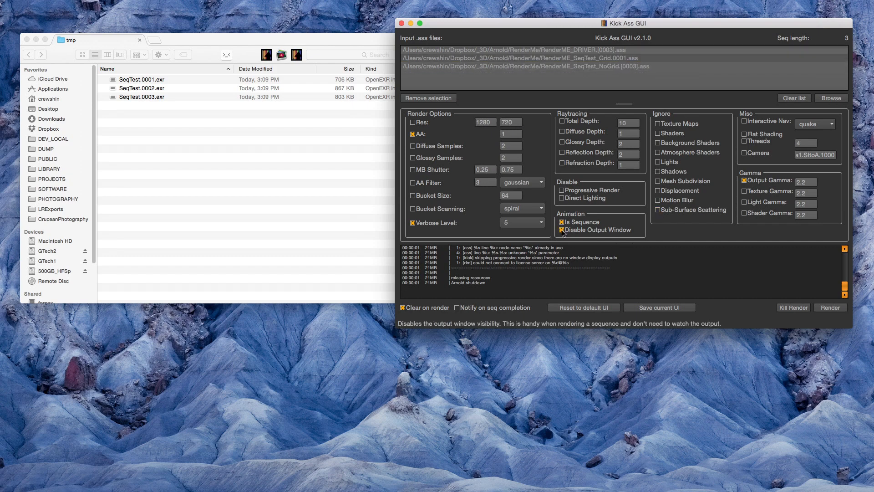
{"action": "left_click", "coordinate": [831, 308]}
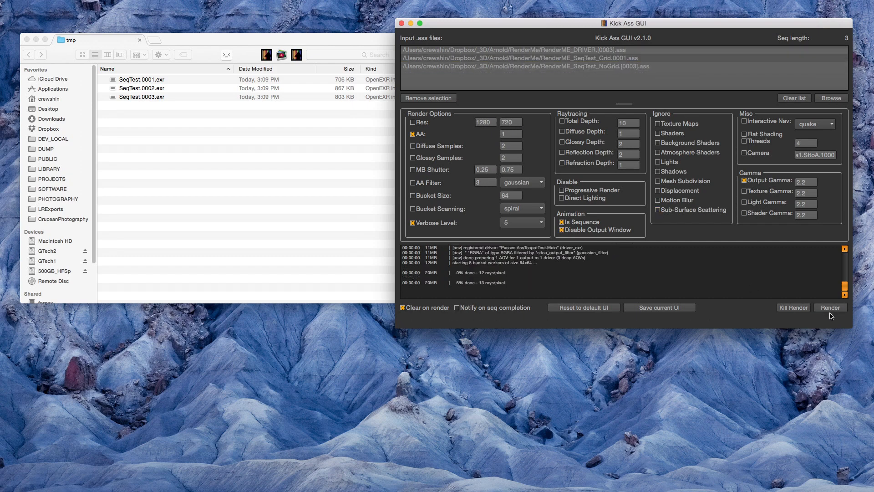